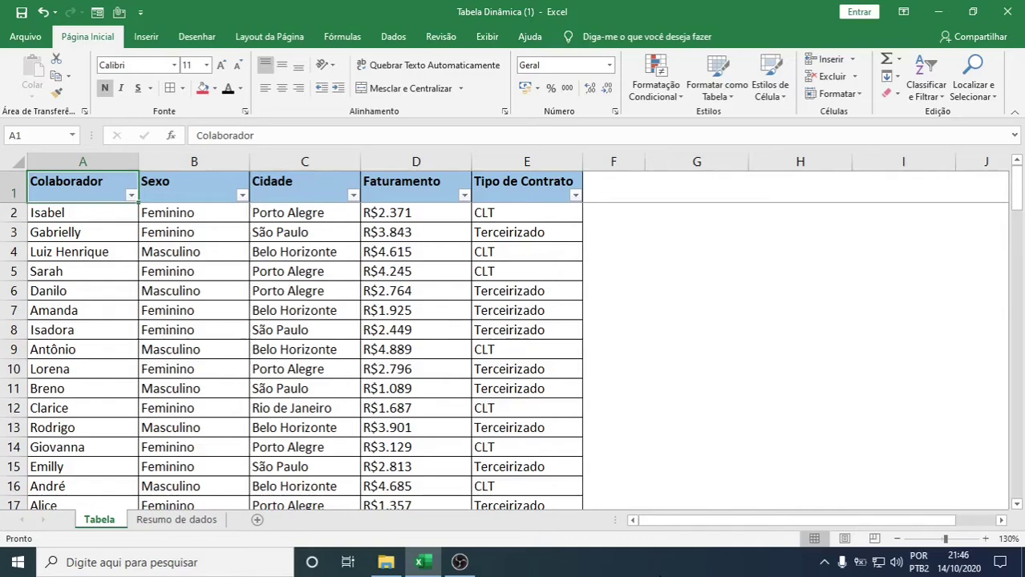
Look through the employee records in the Tabela sheet from the first row to the end of the data.
scroll(503, 420, "down", 19)
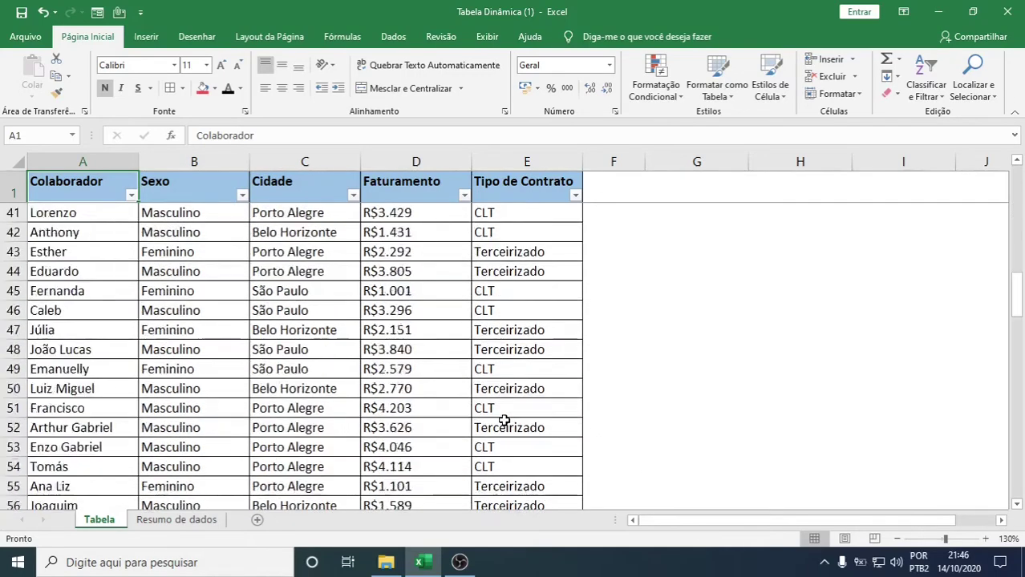
scroll(504, 420, "down", 20)
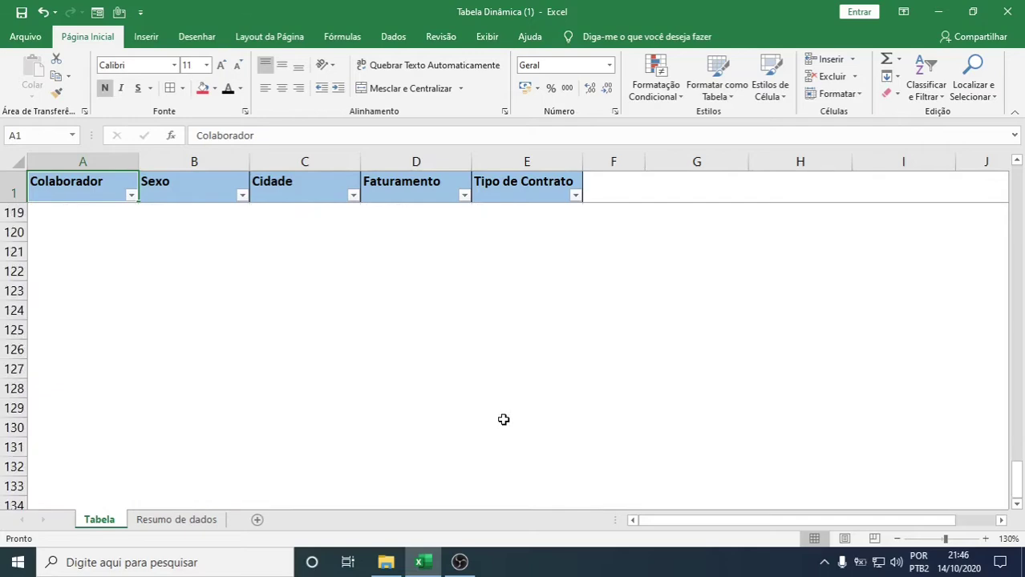
scroll(504, 420, "up", 6)
scroll(503, 420, "up", 20)
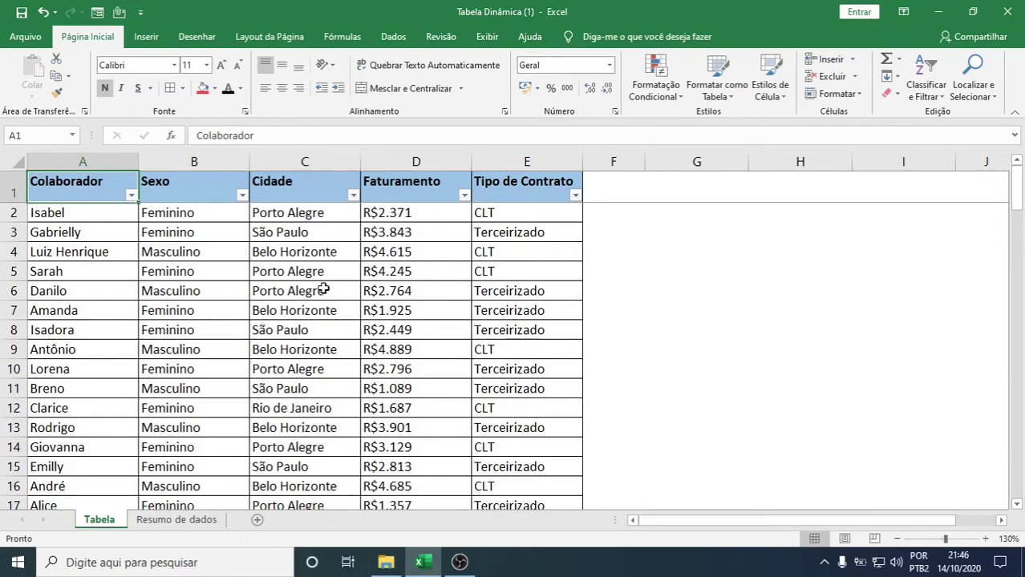
scroll(321, 289, "down", 3)
scroll(322, 289, "down", 16)
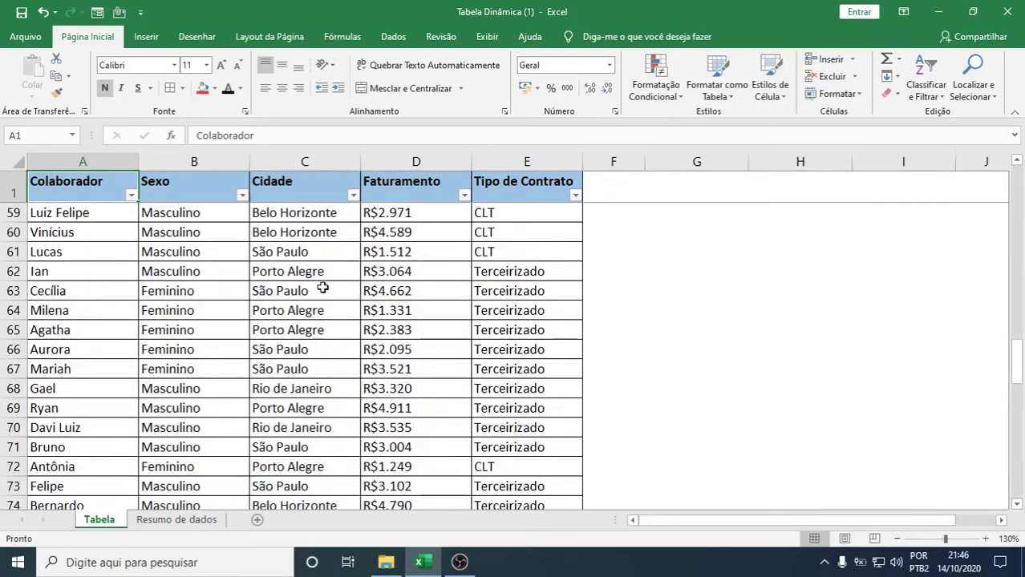
scroll(321, 288, "up", 19)
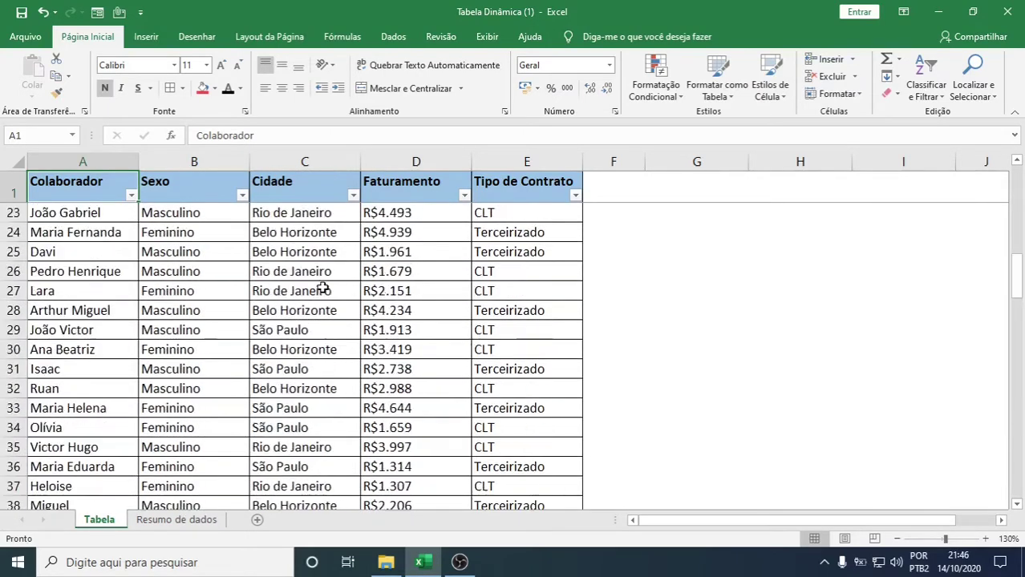
Select header row 1 and check the frozen column titles against the records further down.
left_click(10, 191)
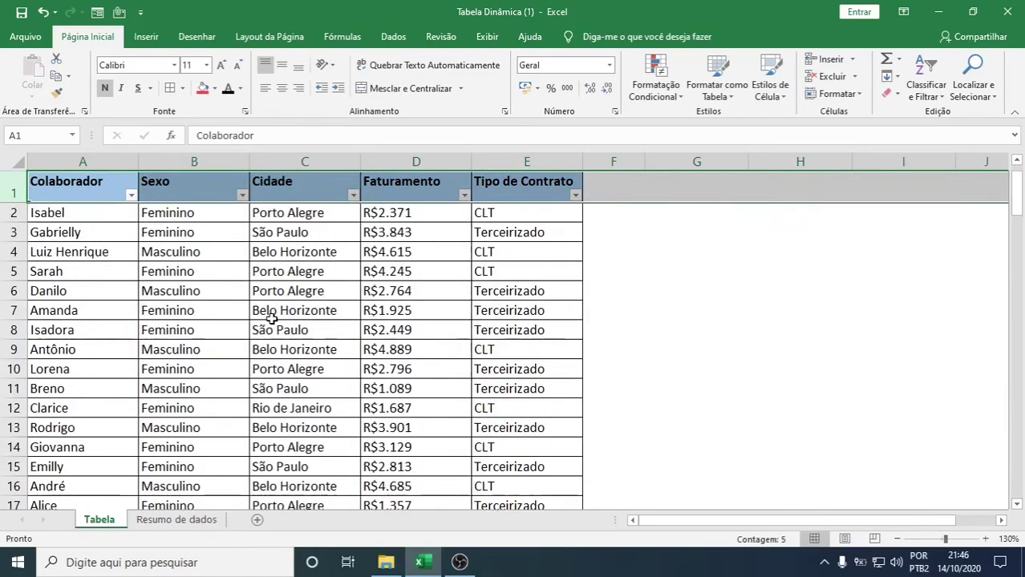
scroll(271, 313, "down", 4)
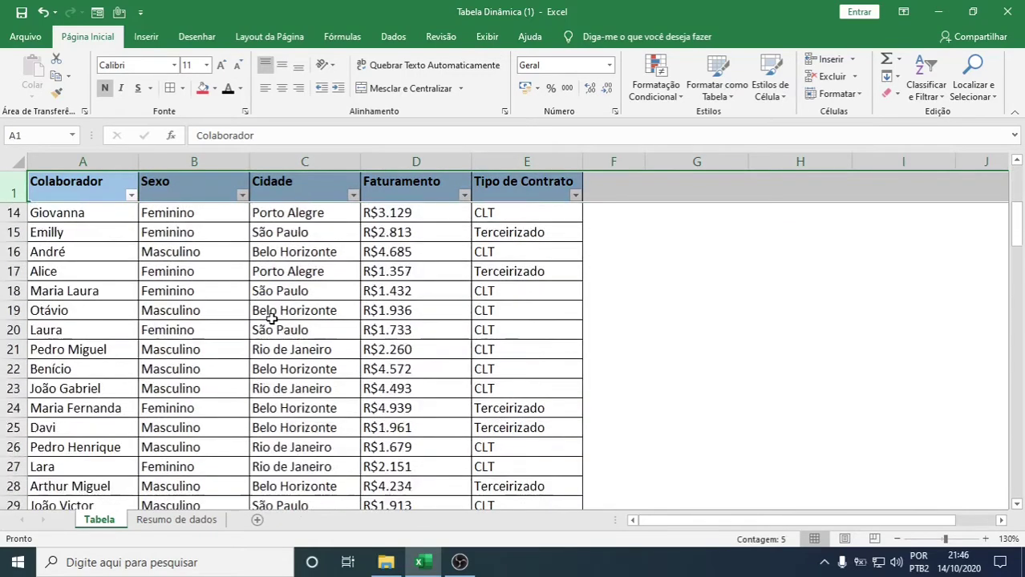
scroll(271, 319, "up", 4)
Examine the filter options of the Colaborador, Sexo, Cidade and Faturamento columns, including the list of billing values.
key("alt+Down")
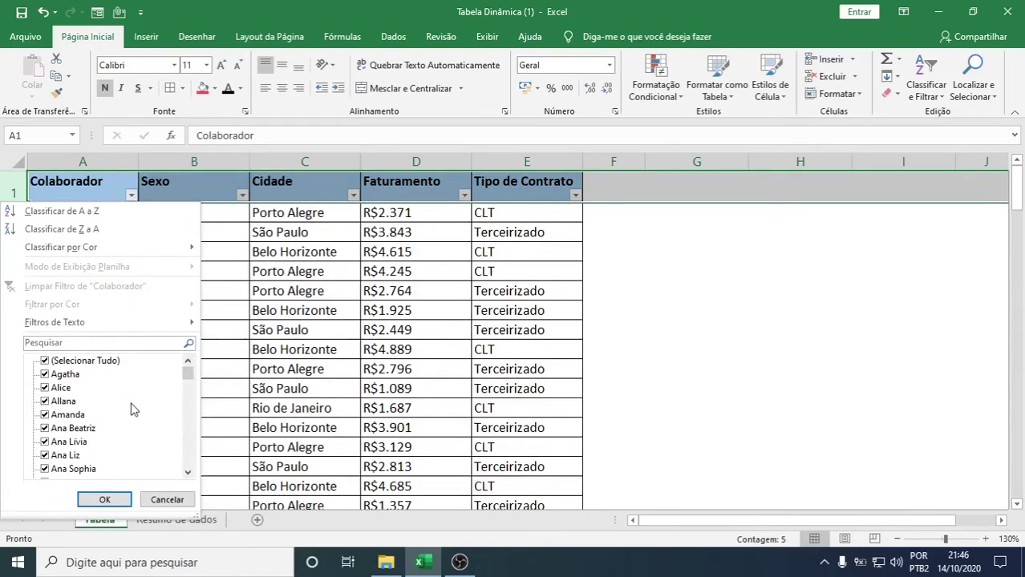
left_click(131, 197)
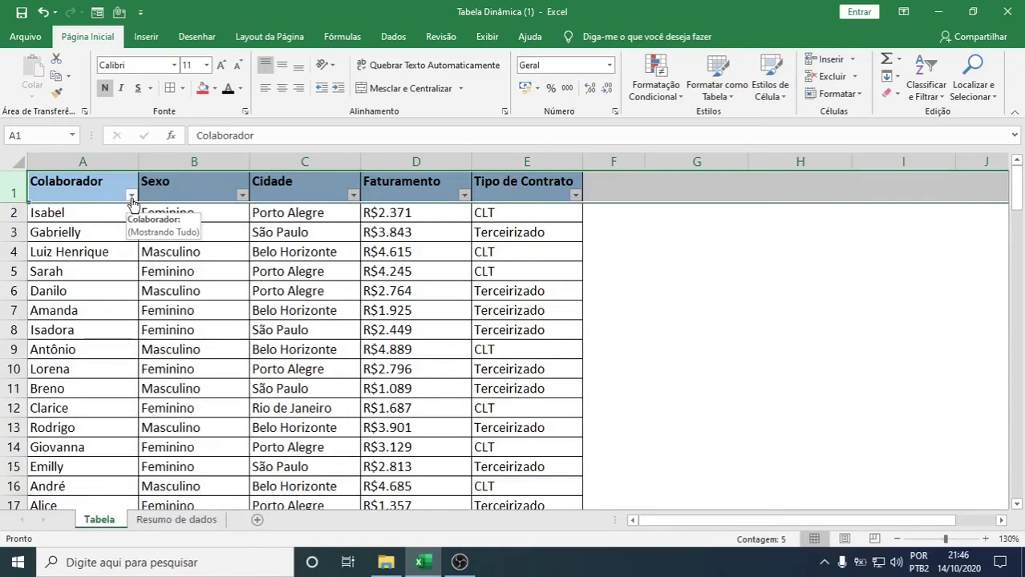
left_click(242, 197)
left_click(353, 196)
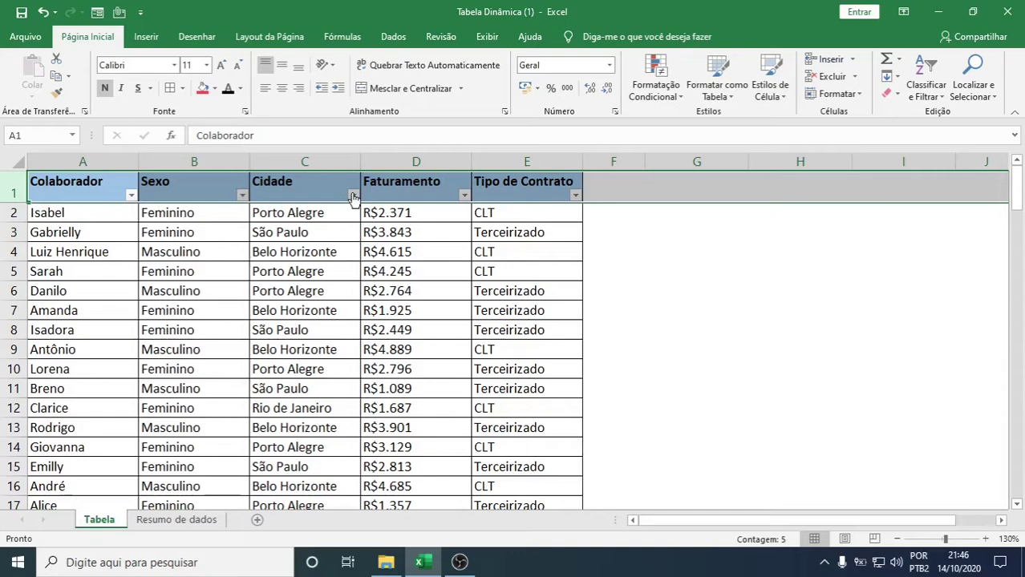
left_click(465, 196)
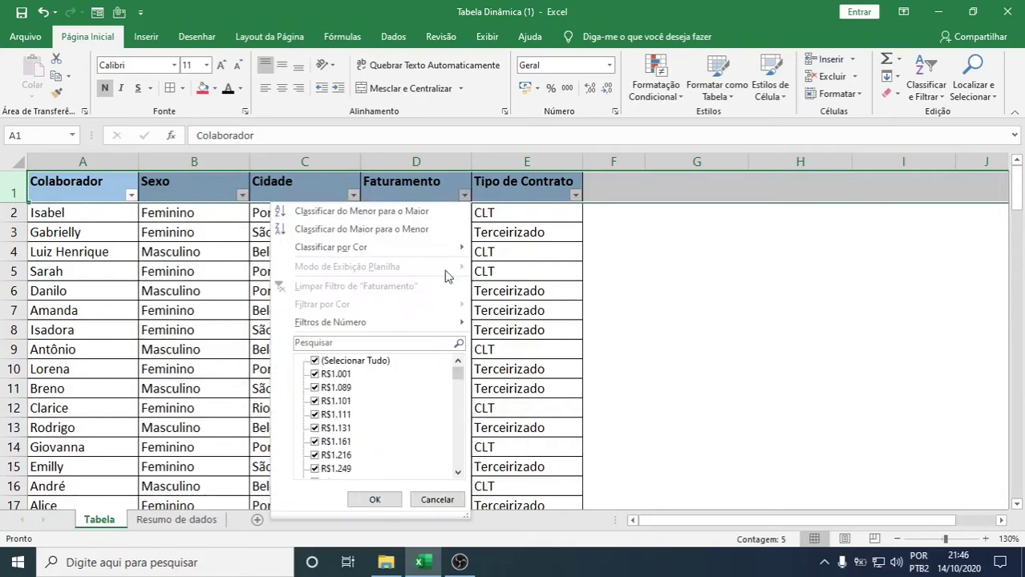
scroll(407, 392, "down", 5)
scroll(406, 392, "down", 6)
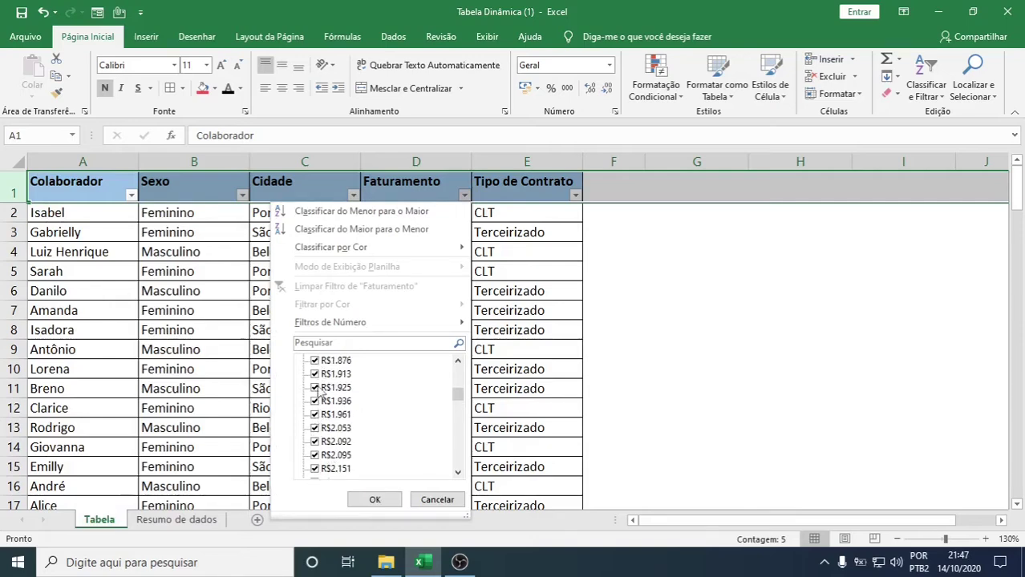
left_click(374, 500)
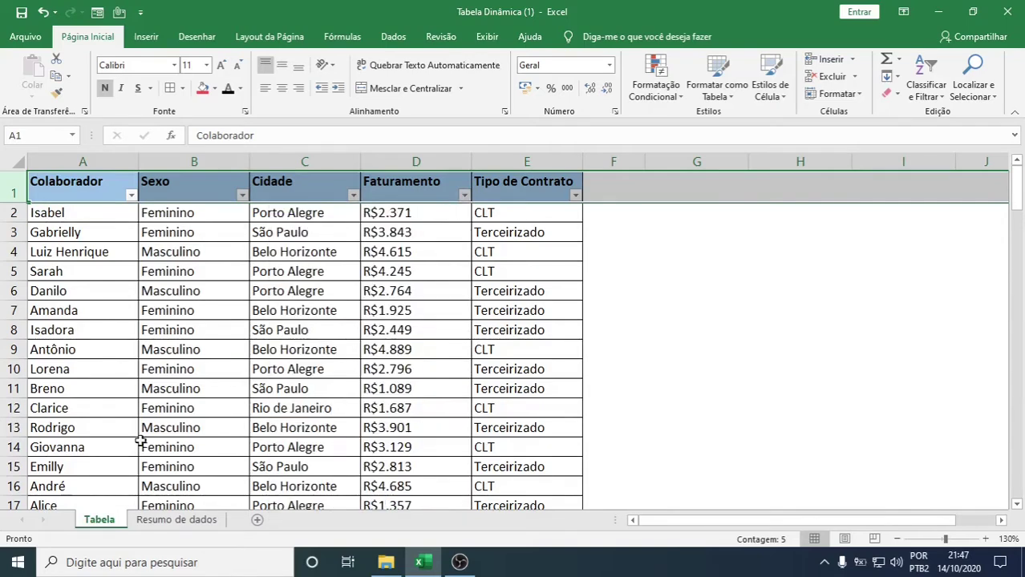
Review the employee names offered in the Colaborador column's filter and close the list.
left_click(131, 196)
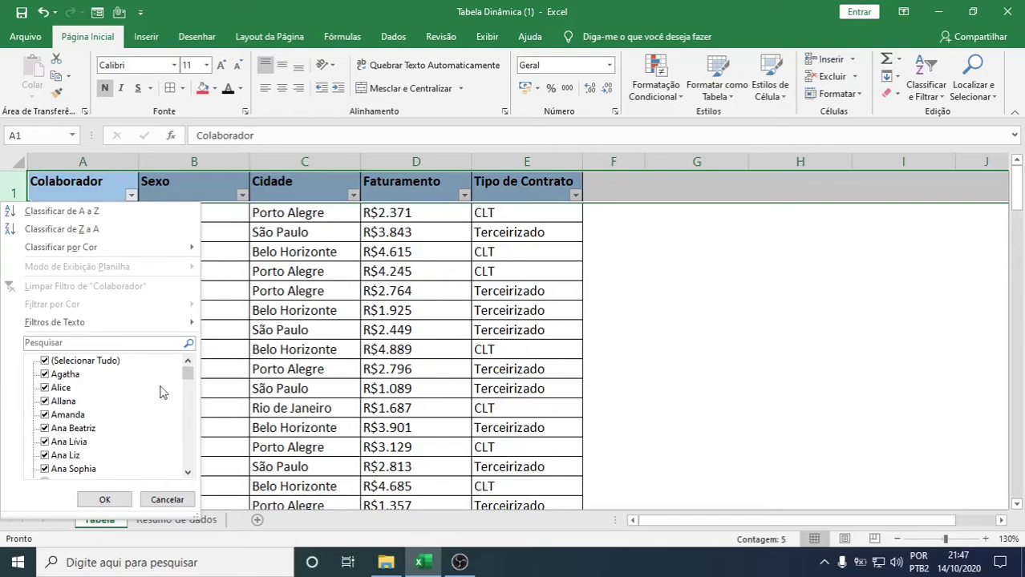
mouse_move(186, 377)
left_mouse_down()
mouse_move(191, 476)
mouse_move(192, 380)
left_mouse_up()
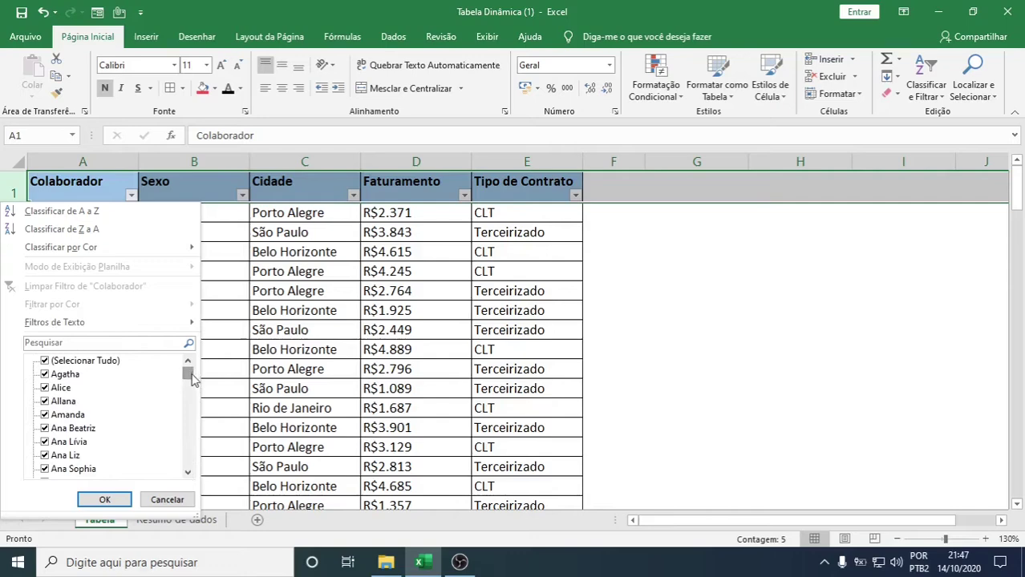
left_click(105, 500)
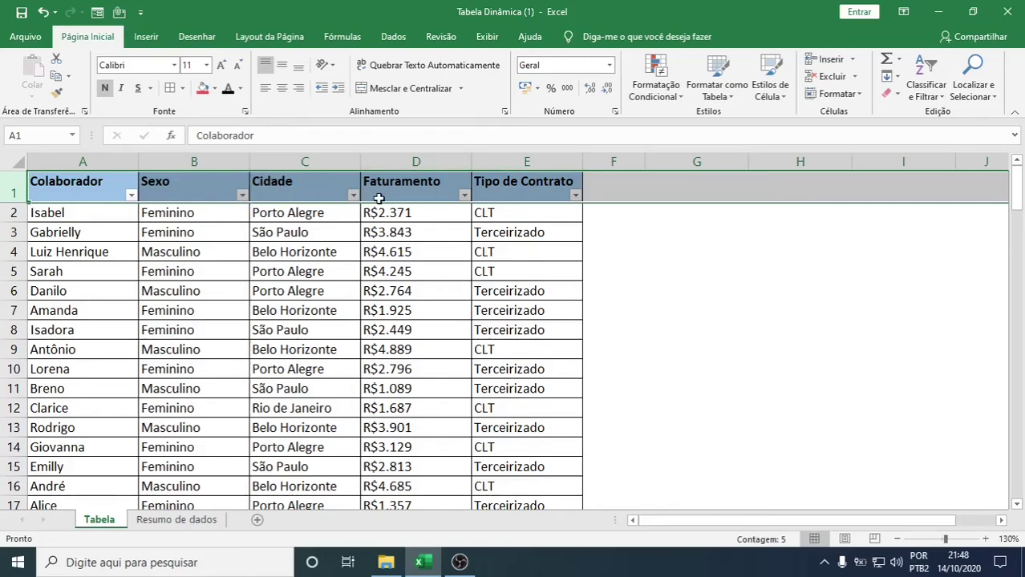
Examine the CLT and Terceirizado entries under Tipo de Contrato and look down through the remaining records.
left_click(522, 182)
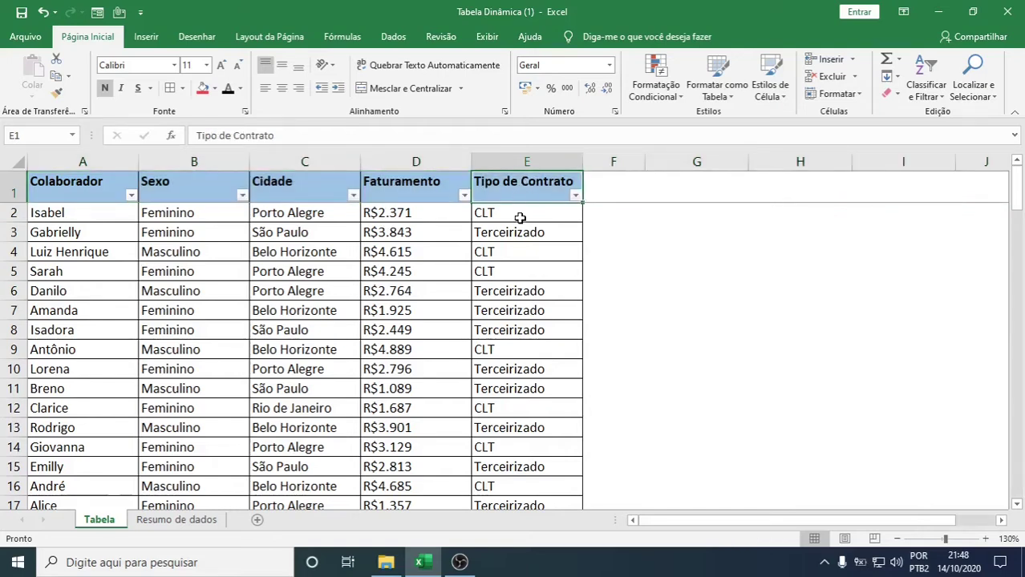
left_click(518, 214)
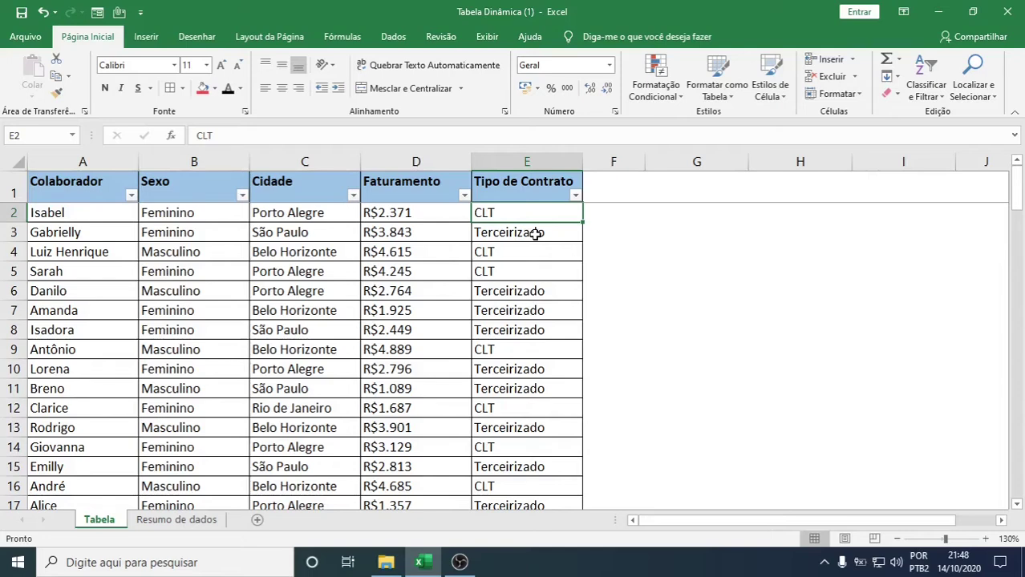
left_click(534, 233)
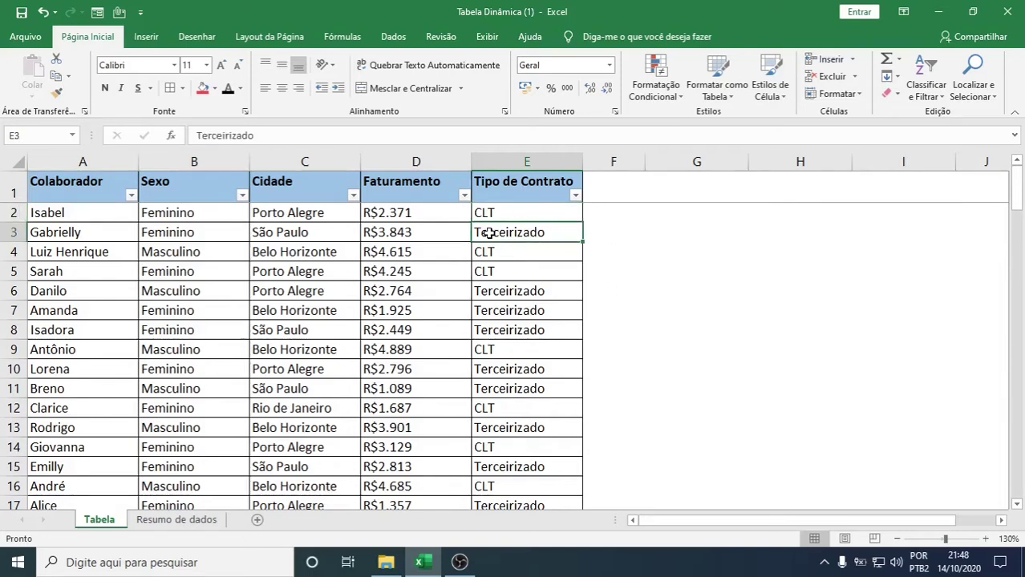
scroll(298, 279, "down", 3)
scroll(298, 279, "down", 16)
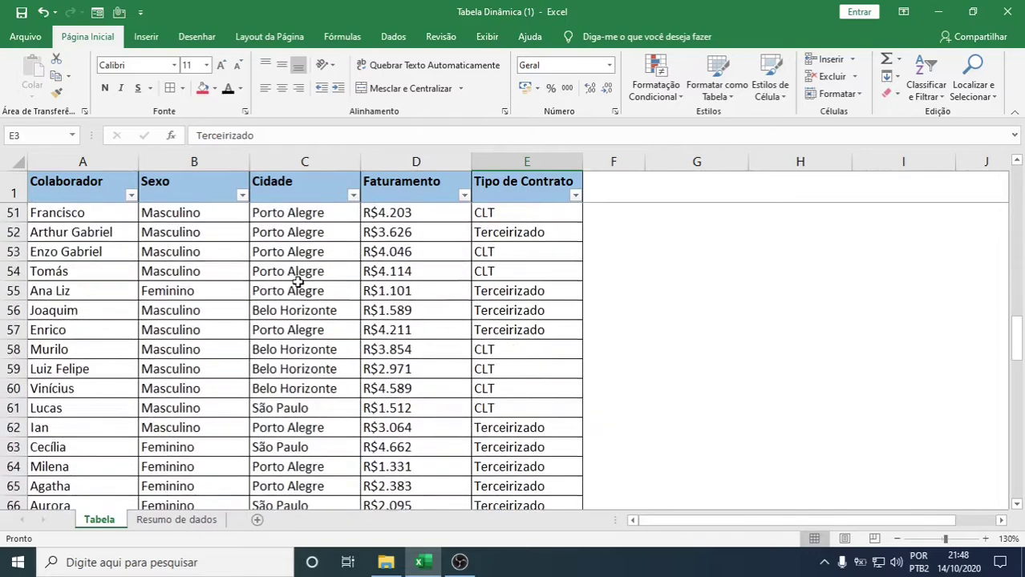
scroll(298, 282, "down", 16)
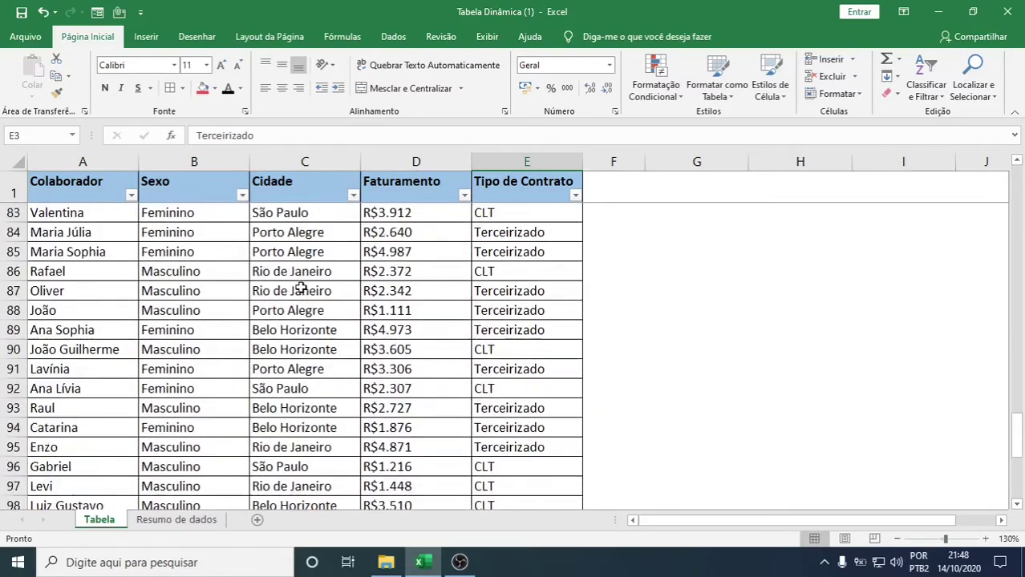
scroll(302, 290, "up", 20)
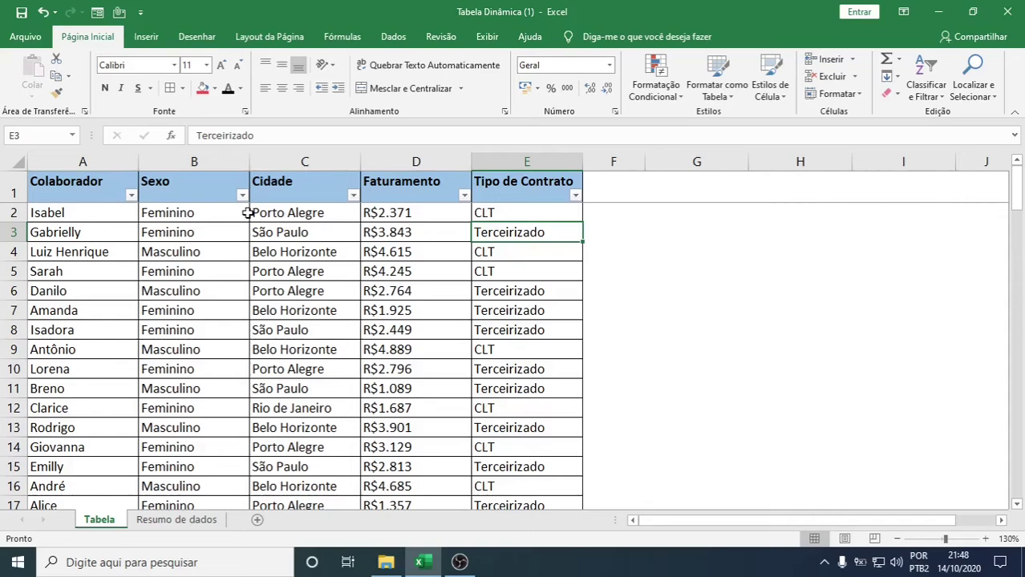
Open the Resumo de dados sheet and inspect the SOMASES formula for Belo Horizonte under Masculino.
left_click(203, 522)
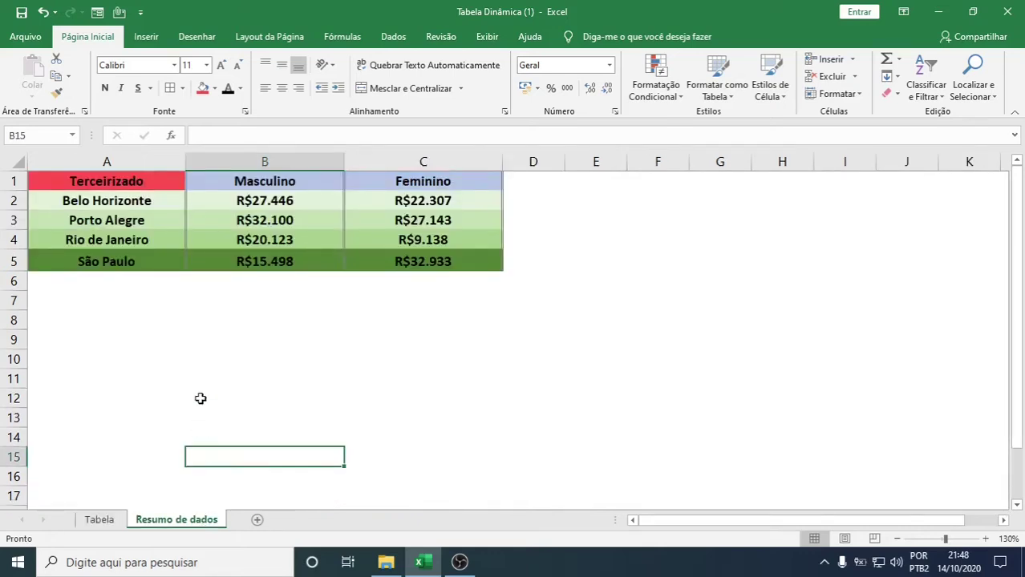
left_click(153, 201)
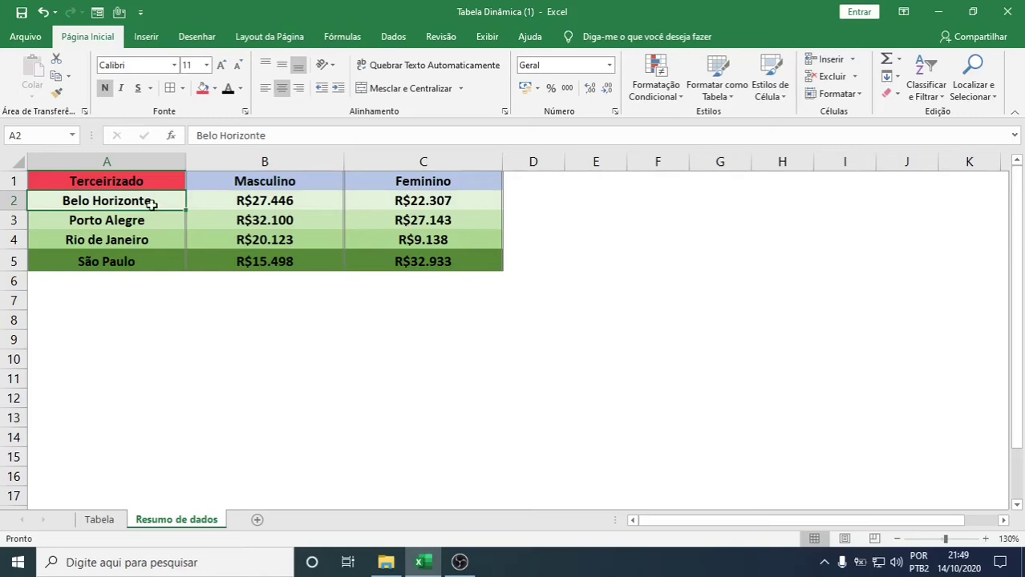
left_click(289, 181)
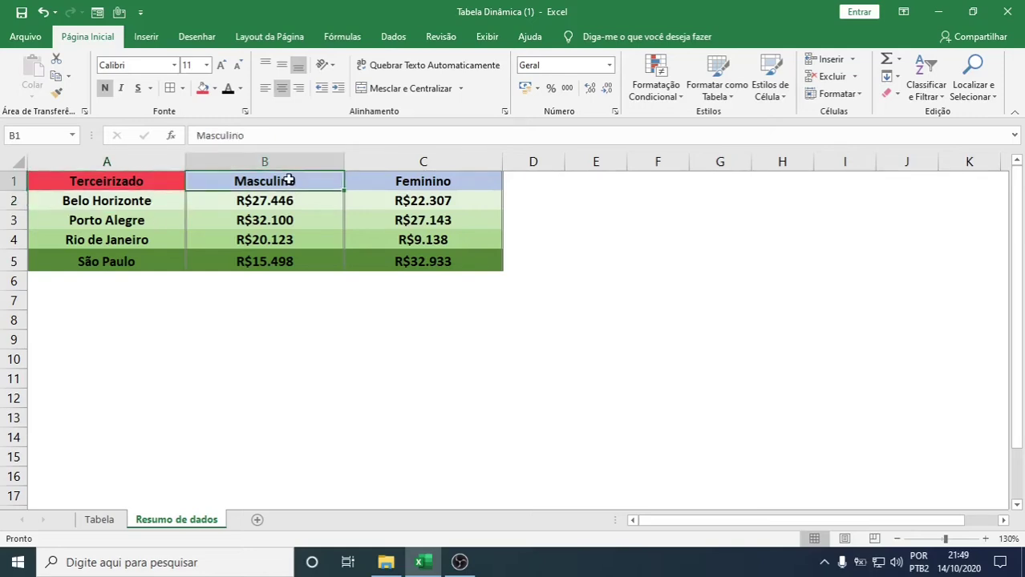
left_click(290, 202)
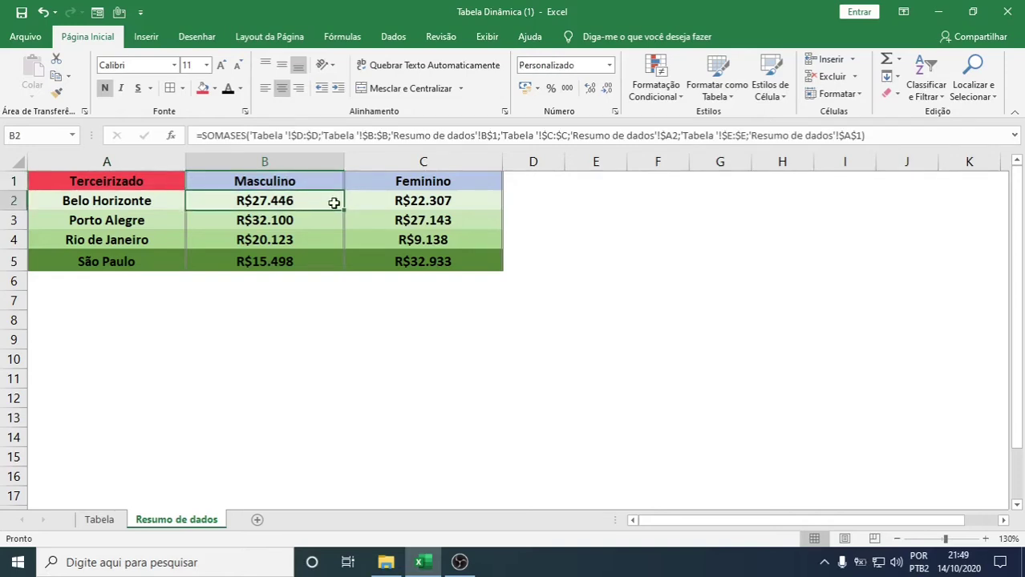
Return to the Tabela sheet and review the source records that feed the summary.
left_click(102, 520)
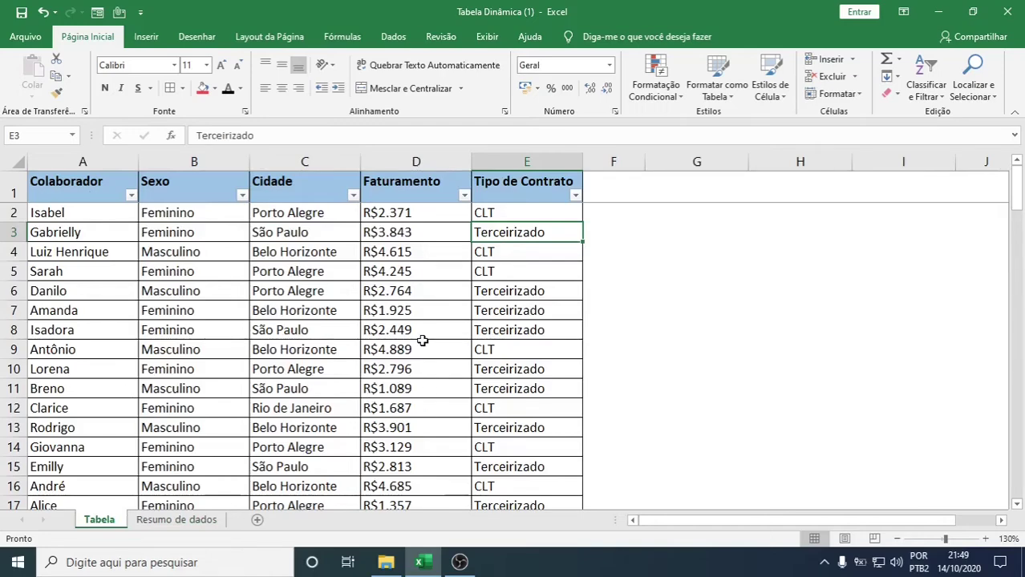
scroll(421, 341, "down", 3)
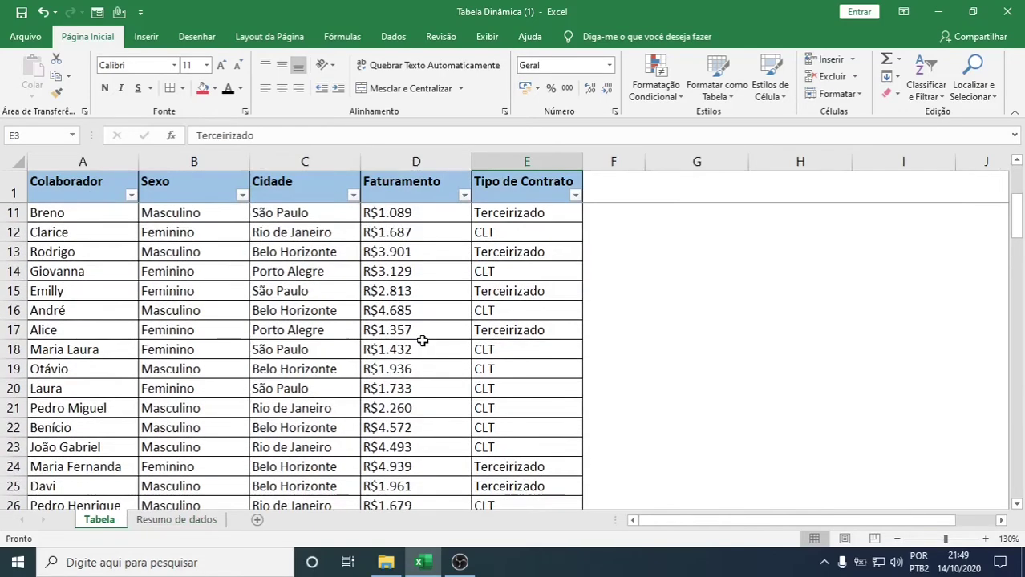
scroll(422, 341, "down", 7)
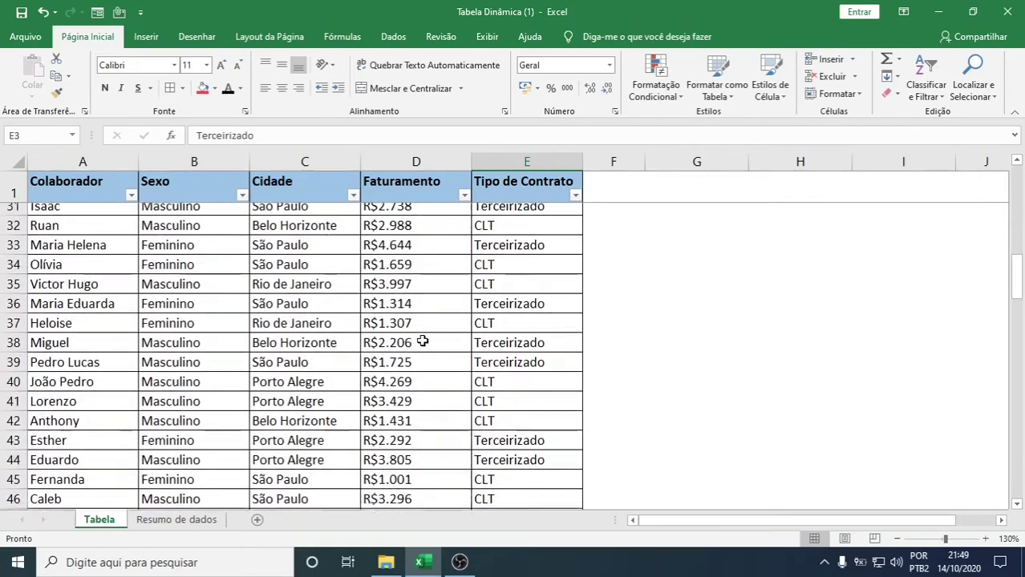
scroll(421, 340, "down", 4)
scroll(422, 341, "up", 11)
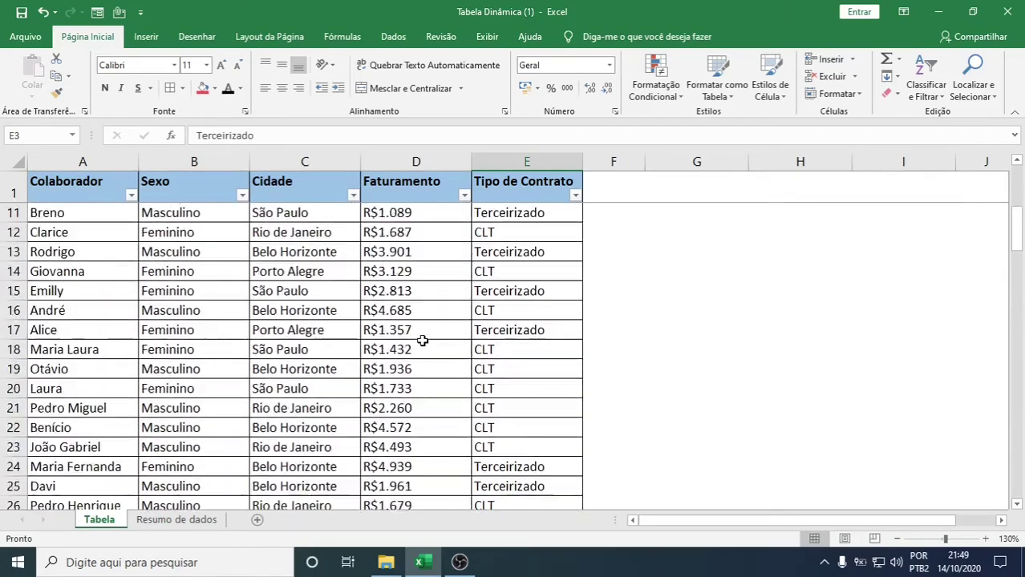
scroll(421, 340, "up", 3)
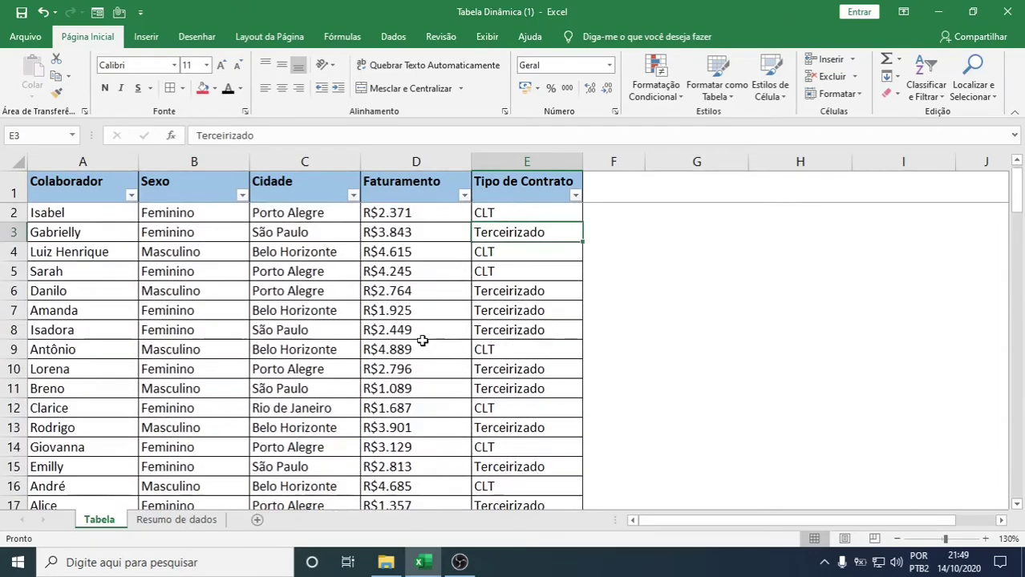
Inspect the Feminino formulas for Porto Alegre and São Paulo in Resumo de dados, and go back to the Tabela sheet.
left_click(186, 521)
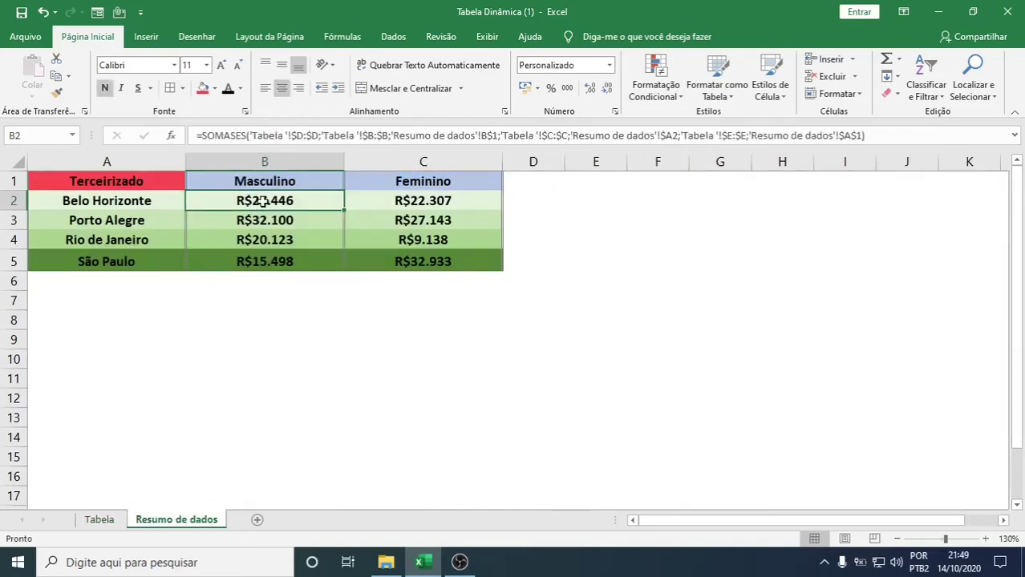
left_click(465, 223)
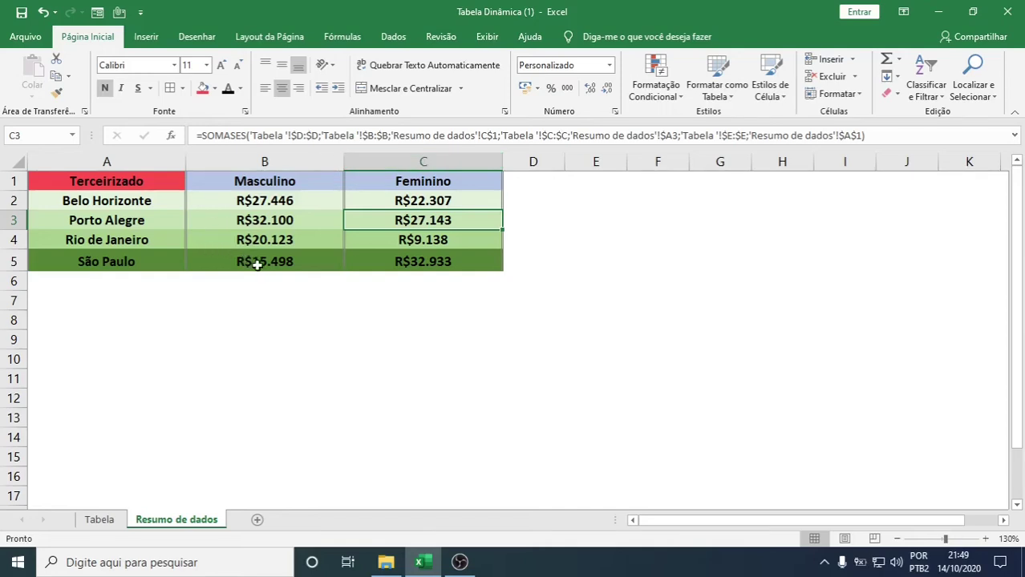
left_click(422, 260)
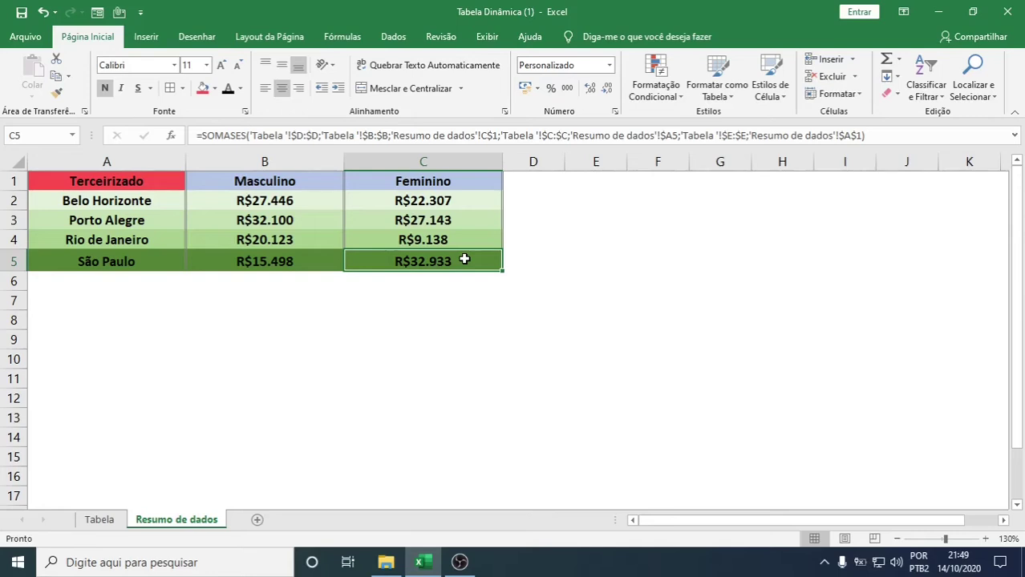
left_click(100, 519)
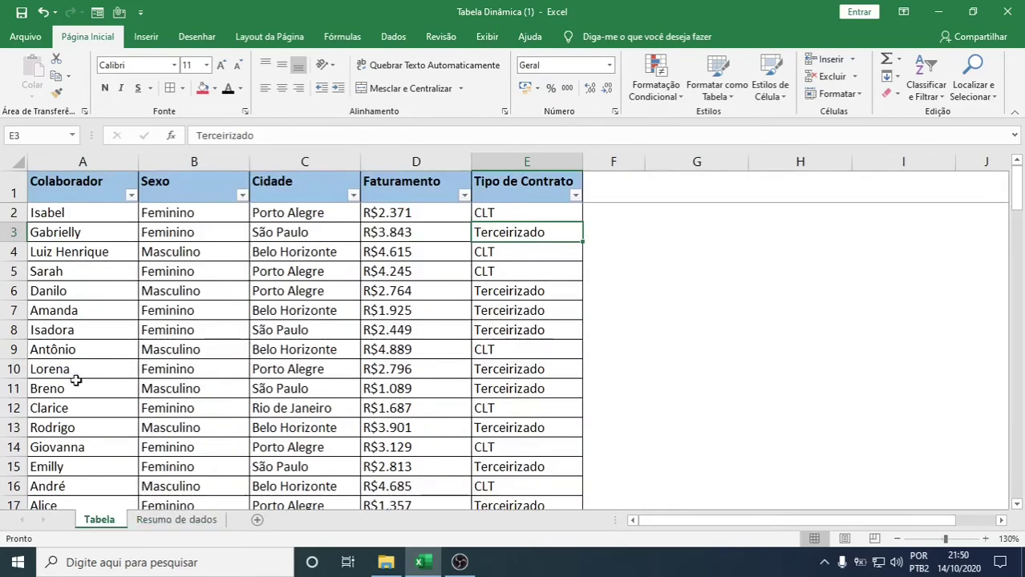
Open the Resumo de dados sheet and inspect the Masculino SOMASES formulas from Belo Horizonte down to São Paulo.
left_click(166, 523)
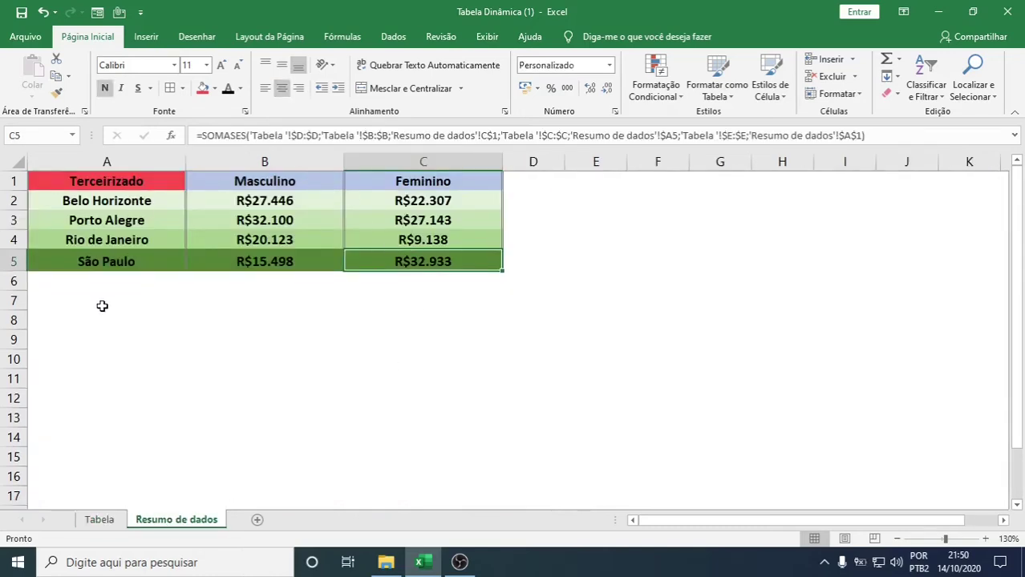
left_click(269, 200)
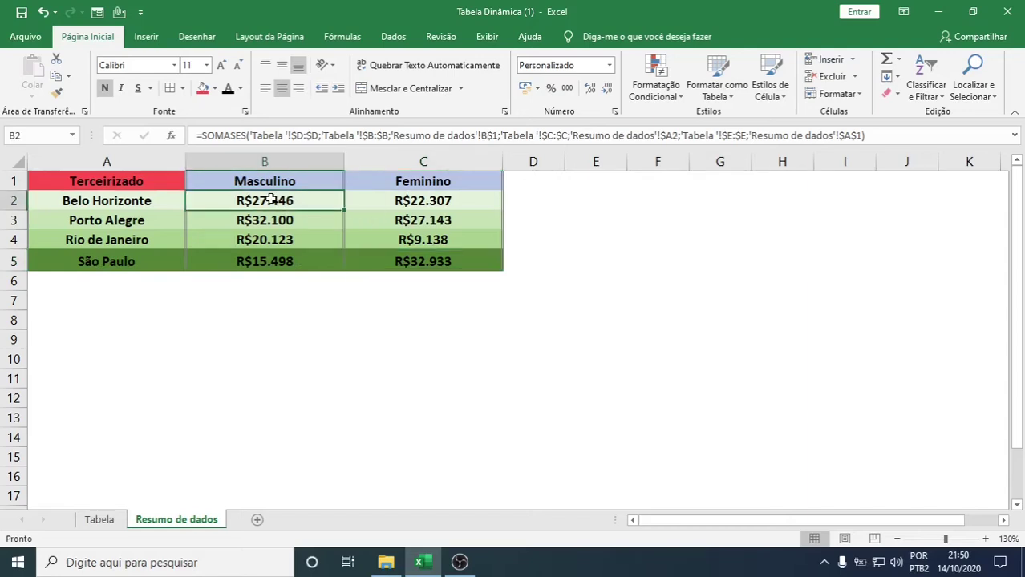
left_click(273, 218)
left_click(271, 241)
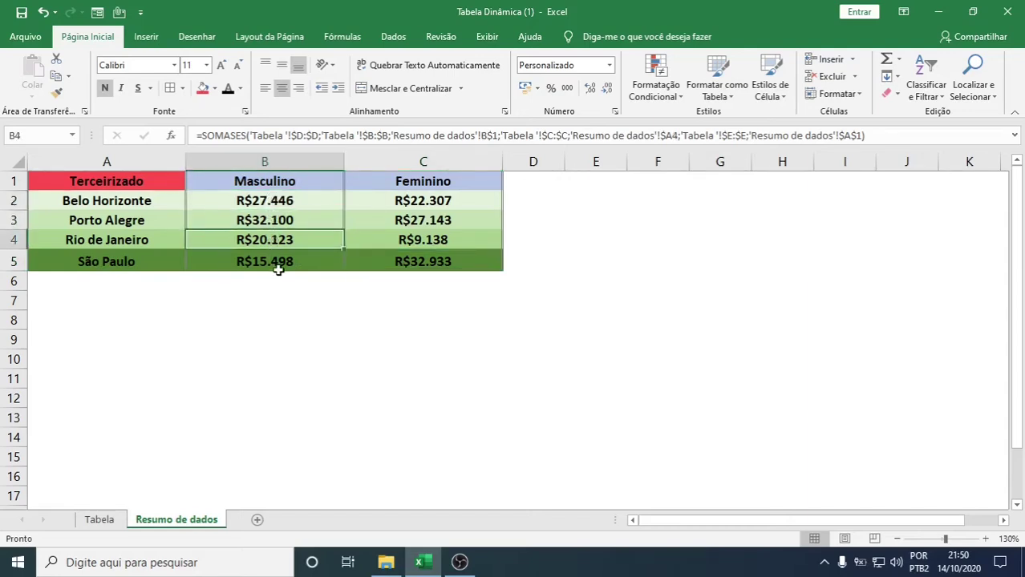
left_click(279, 268)
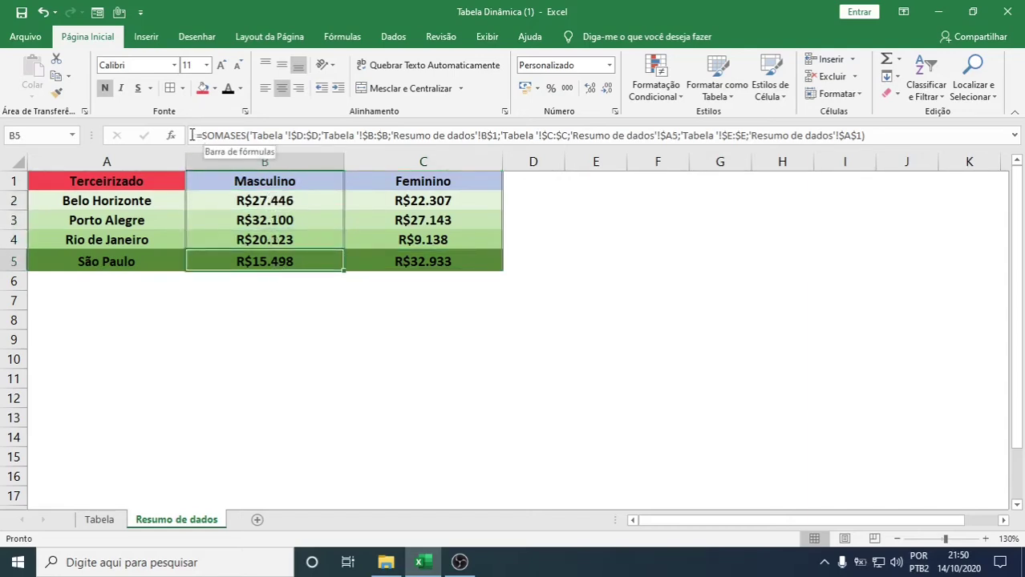
Replace the entire SOMASES formula for São Paulo under Masculino with a reference to an empty column F cell on the Tabela sheet.
left_click_drag(197, 135, 966, 121)
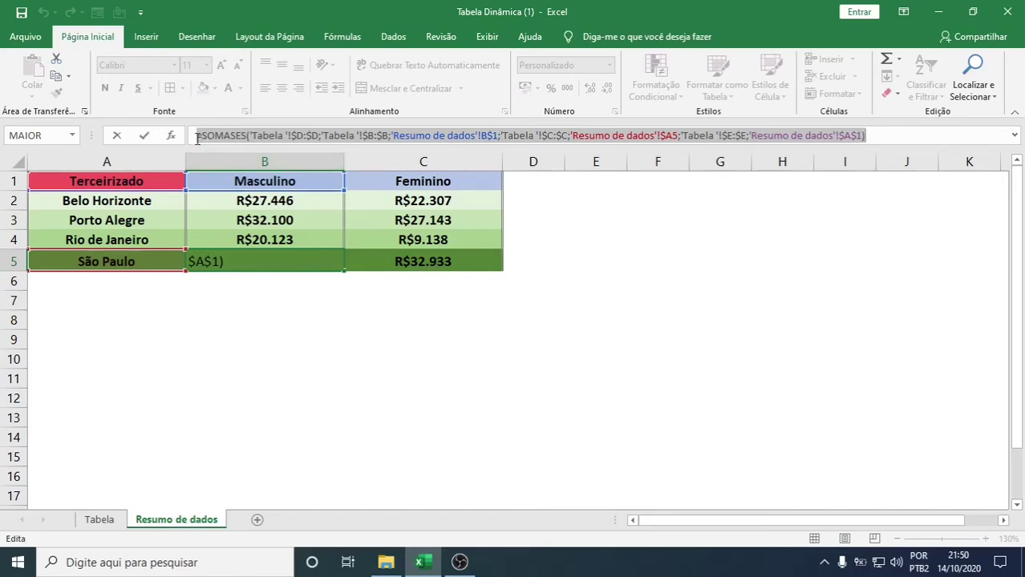
left_click_drag(197, 138, 919, 136)
left_click(99, 519)
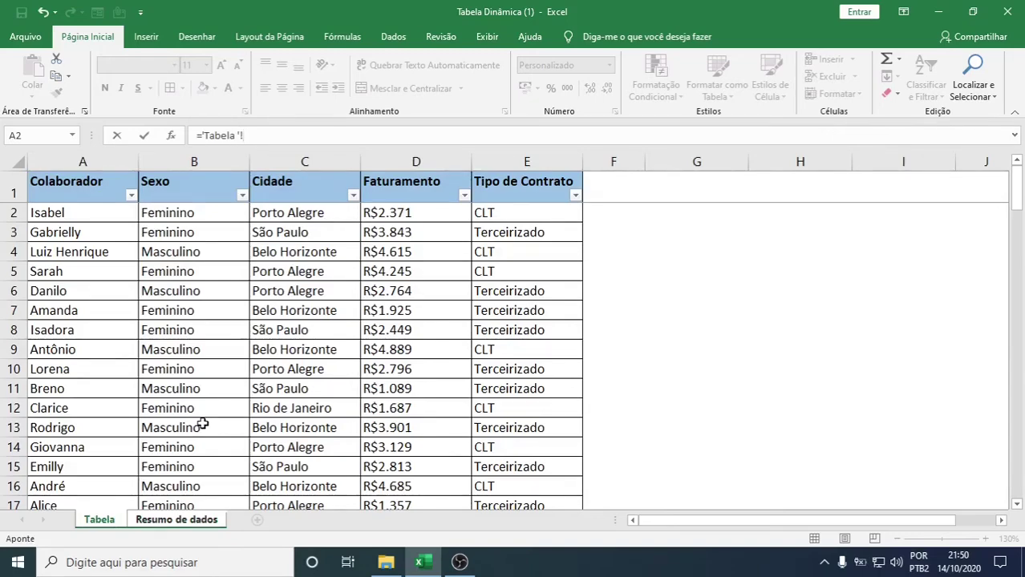
scroll(225, 384, "down", 3)
scroll(226, 362, "up", 3)
left_click(199, 215)
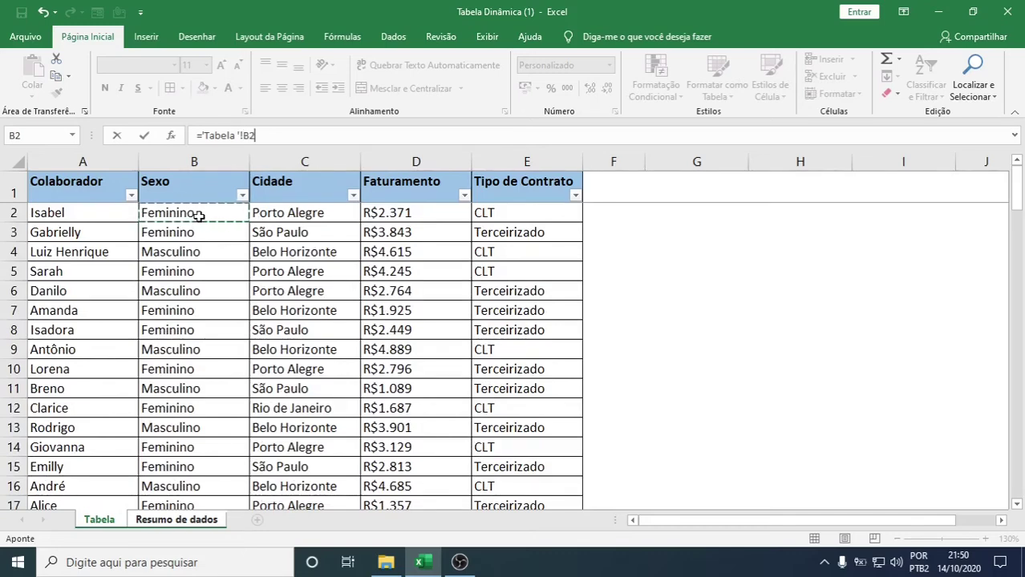
left_click(631, 263)
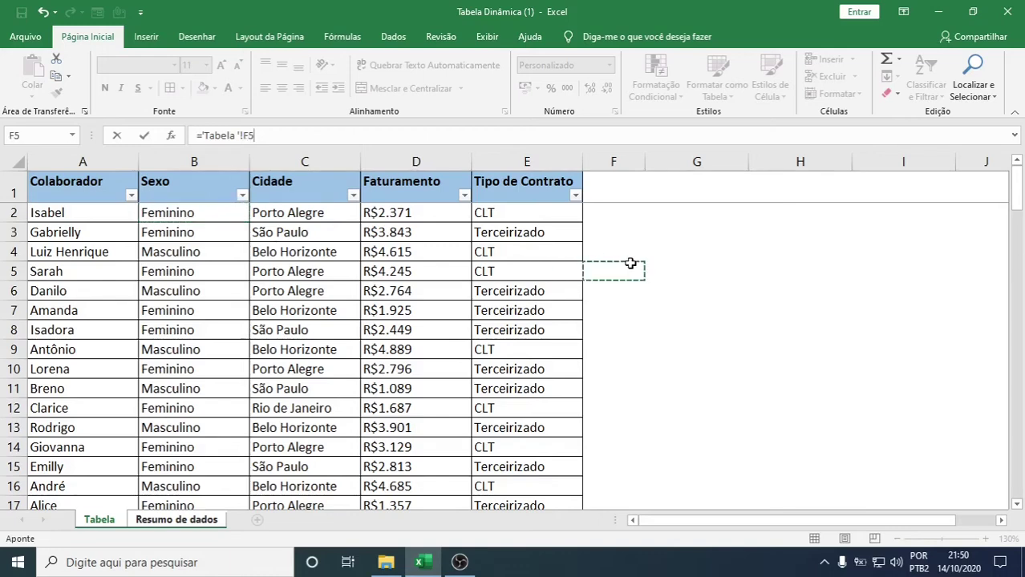
left_click_drag(630, 263, 629, 259)
left_click(629, 259)
key("Escape")
Switch the summary's contract type in A1 to CLT, and set it back to Terceirizado.
left_click(160, 180)
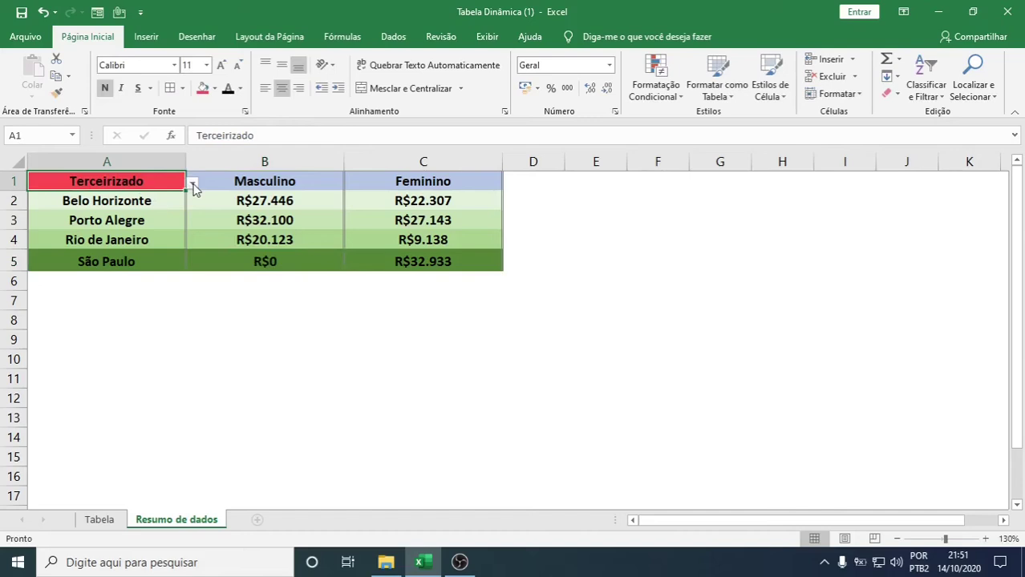
left_click(192, 184)
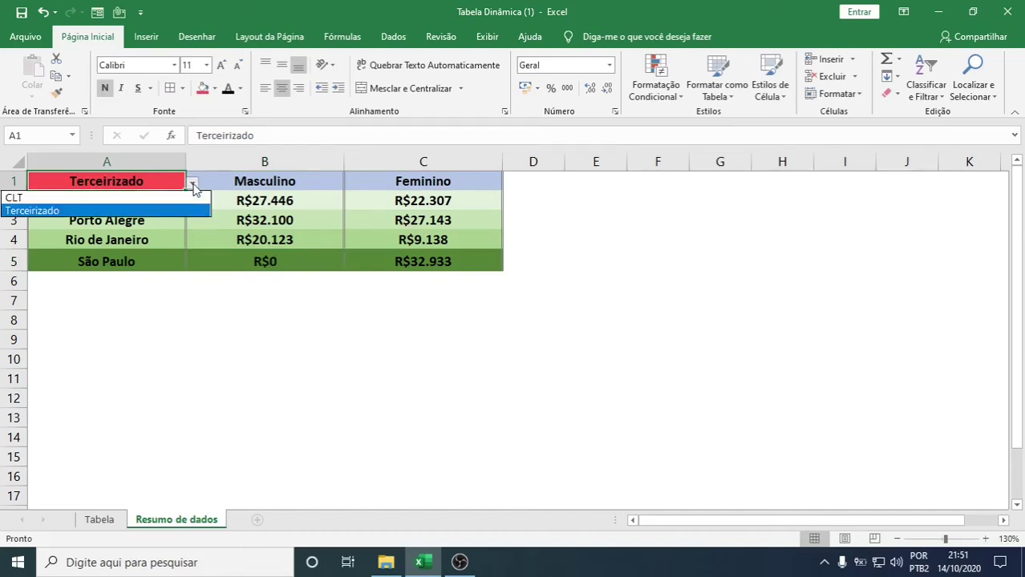
left_click(85, 198)
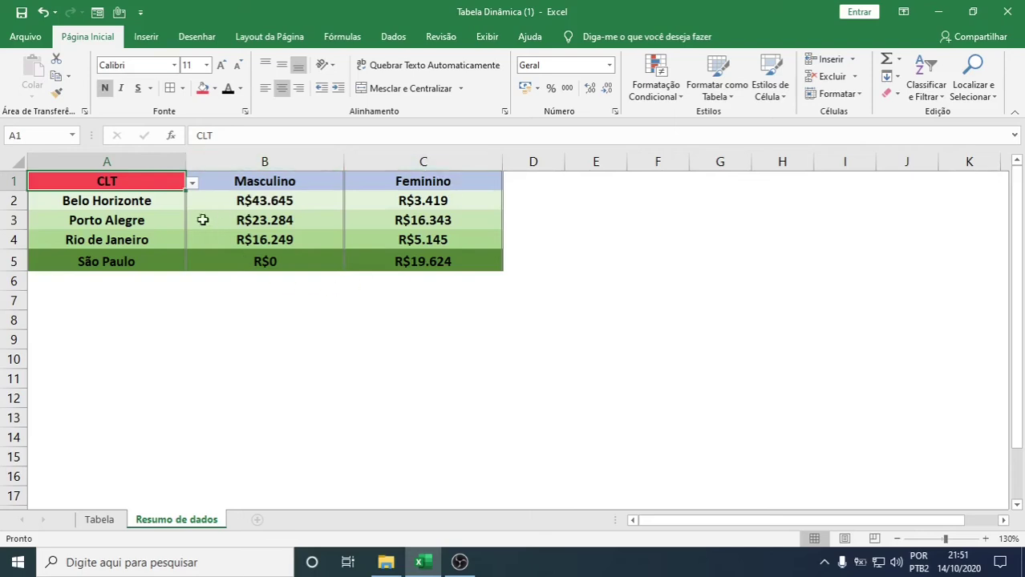
left_click(192, 184)
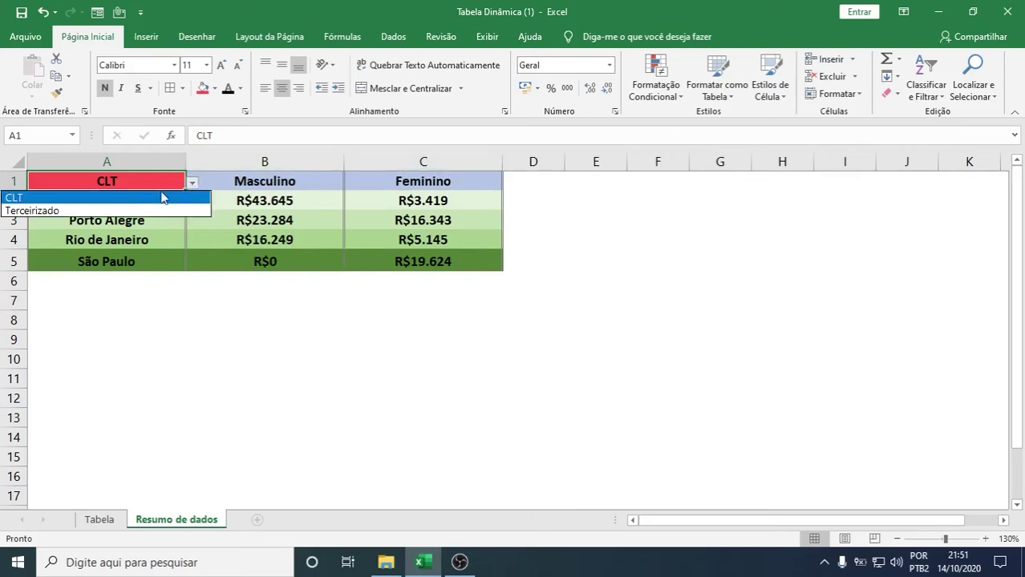
left_click(94, 210)
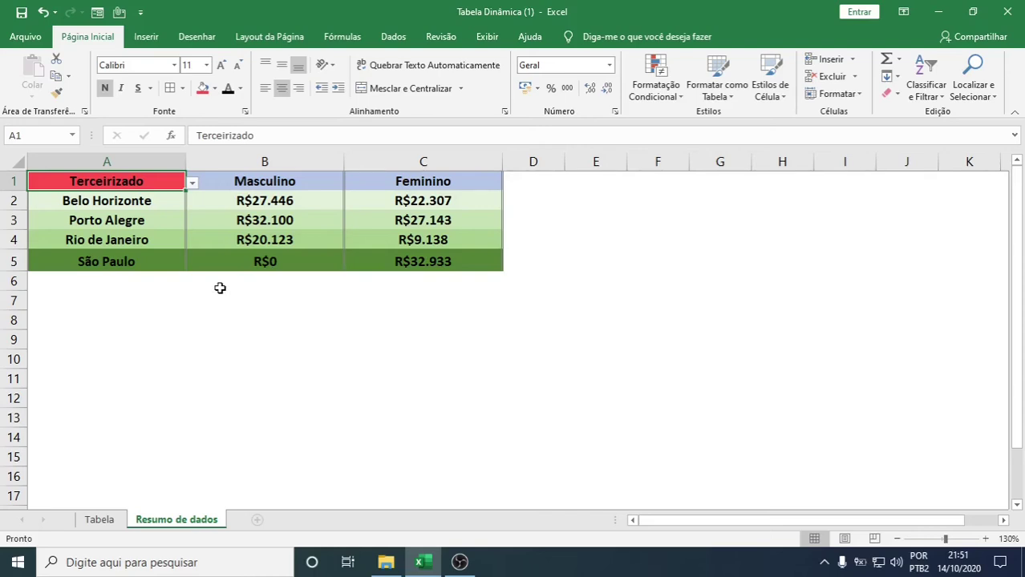
Go over the four city labels in the summary's first column, from Belo Horizonte to São Paulo.
left_click(145, 202)
left_click(141, 224)
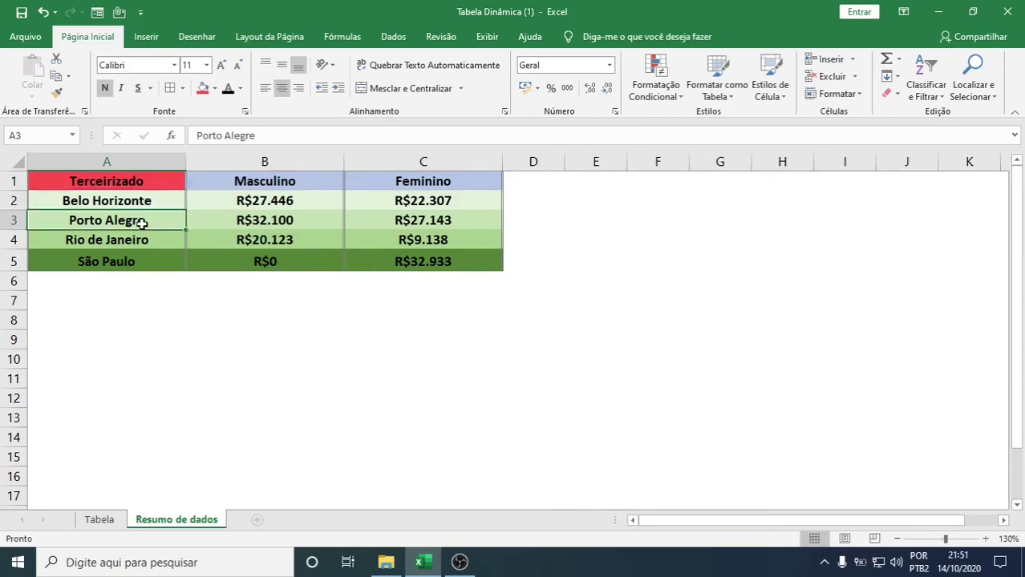
left_click(137, 237)
left_click(136, 269)
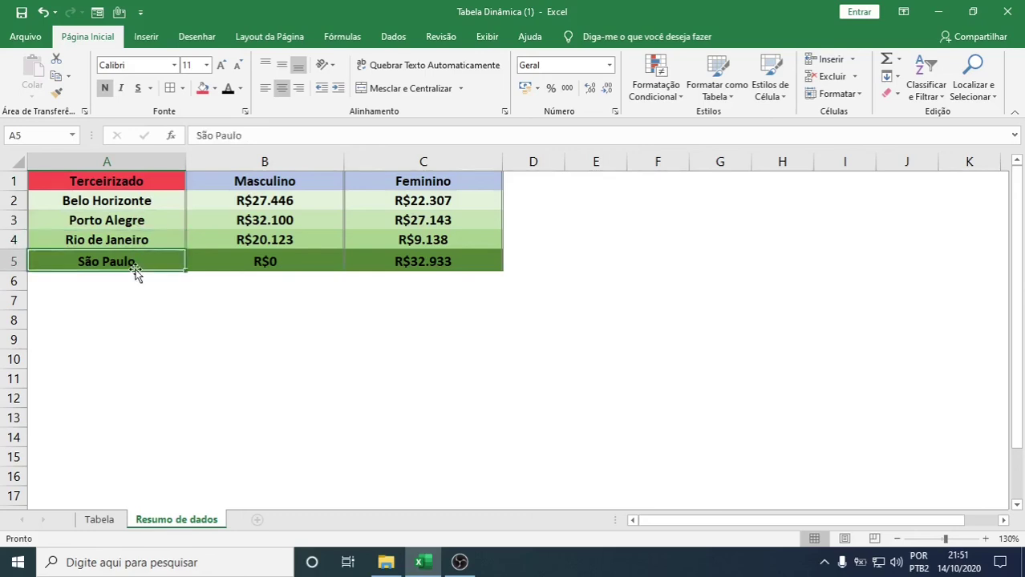
Compare the summary for CLT contracts once more and restore the A1 selection to Terceirizado.
left_click(164, 177)
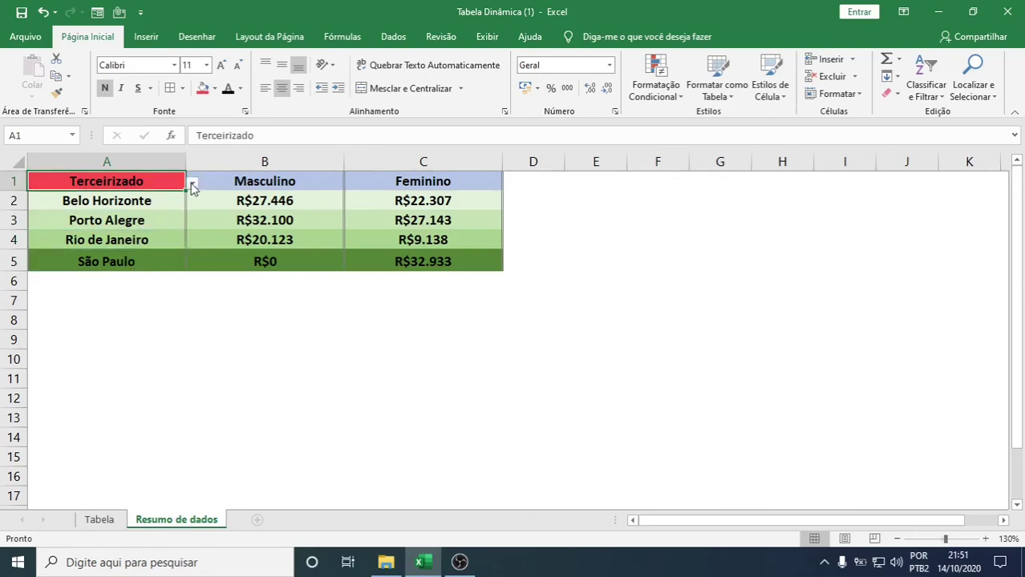
left_click(192, 184)
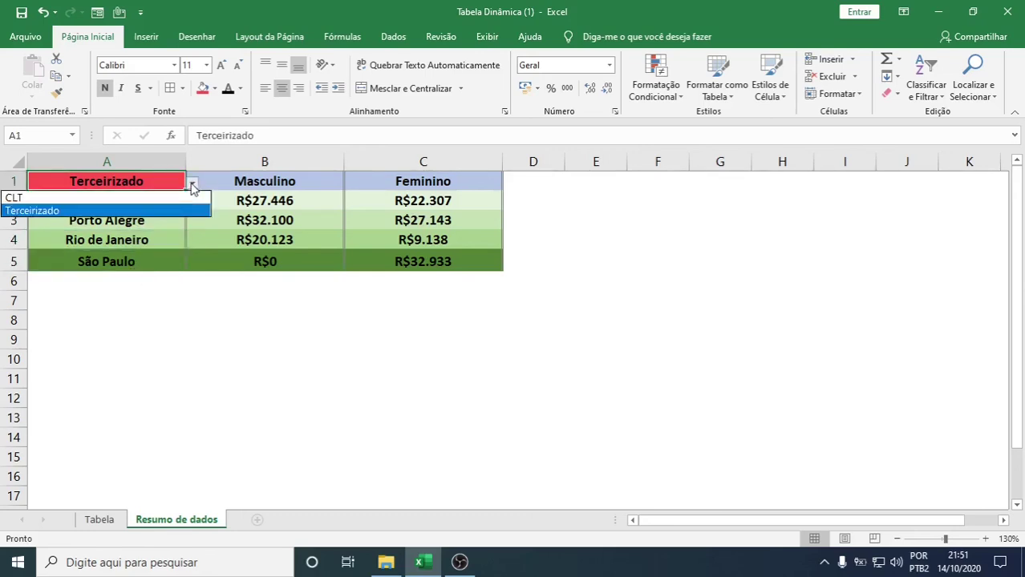
left_click(115, 202)
left_click(193, 184)
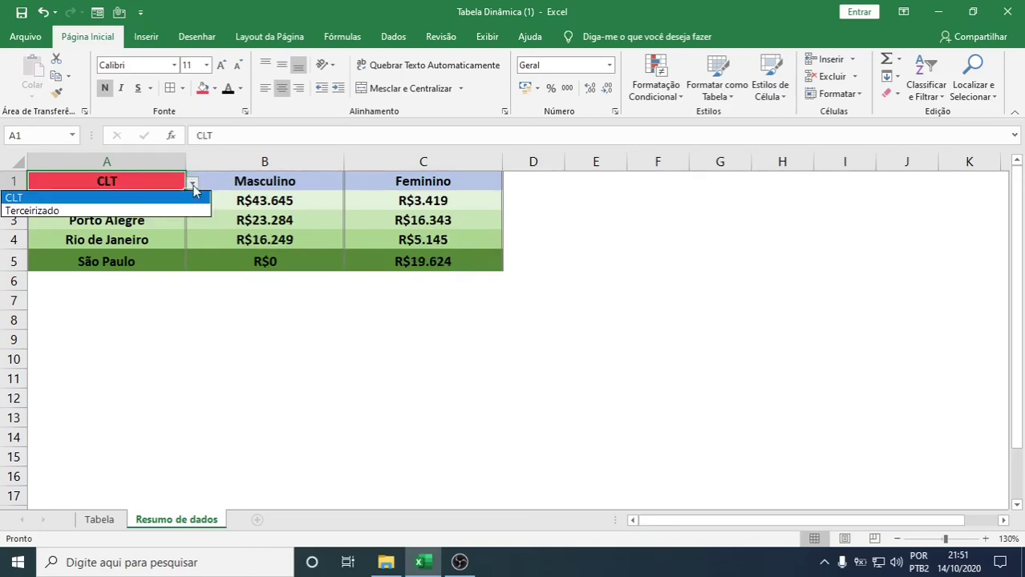
left_click(72, 213)
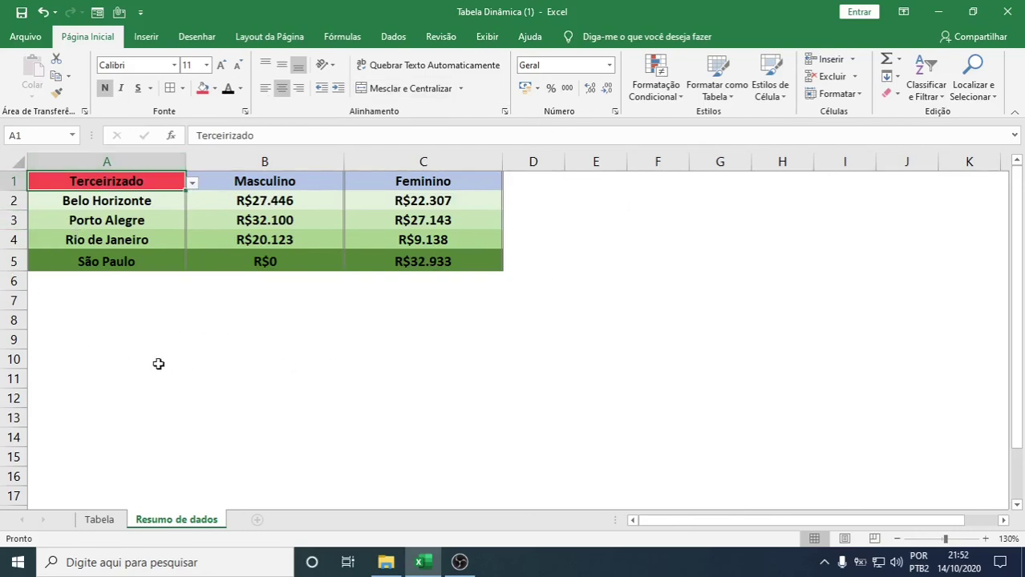
Inspect the Belo Horizonte formula under Masculino and go back to the Tabela sheet.
left_click(267, 205)
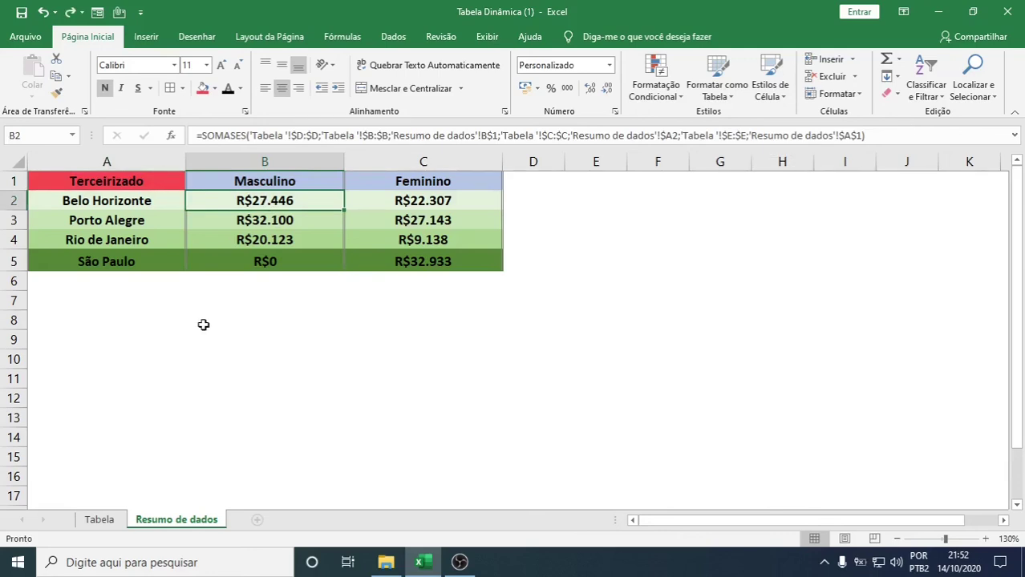
key("ctrl+Page_Up")
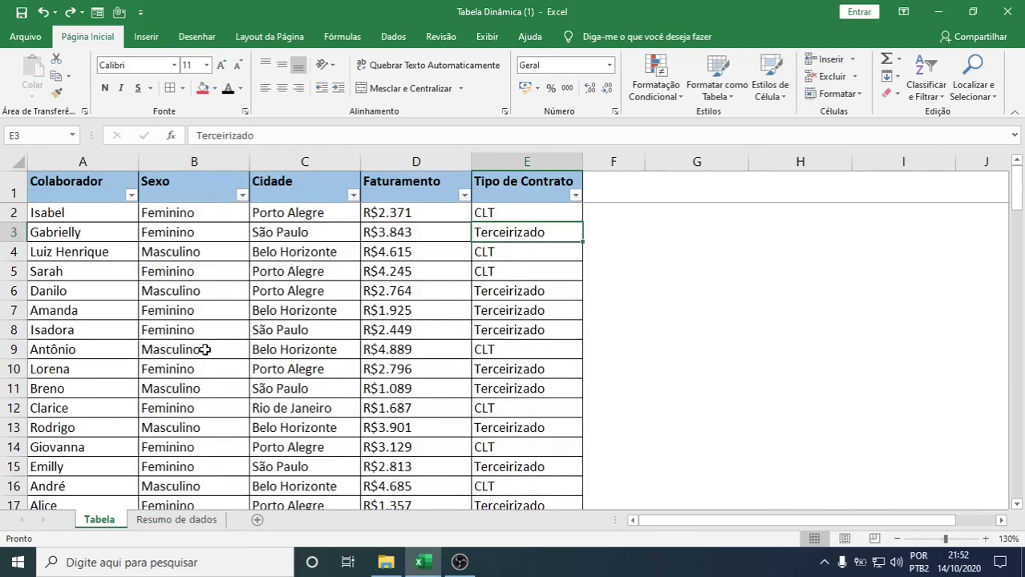